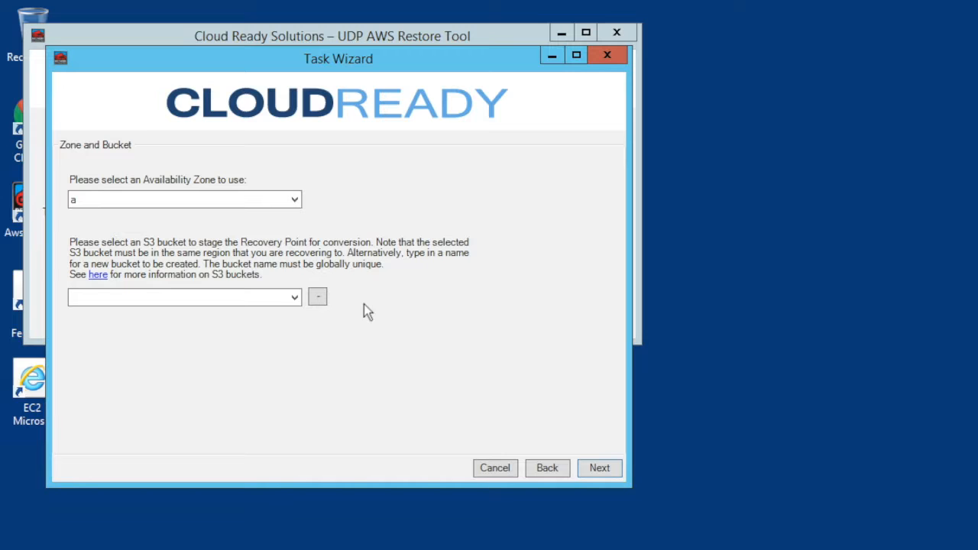
# Choose crs-demo-bucket as the S3 bucket for staging the recovery point and continue to the backup location.
pyautogui.click(295, 298)
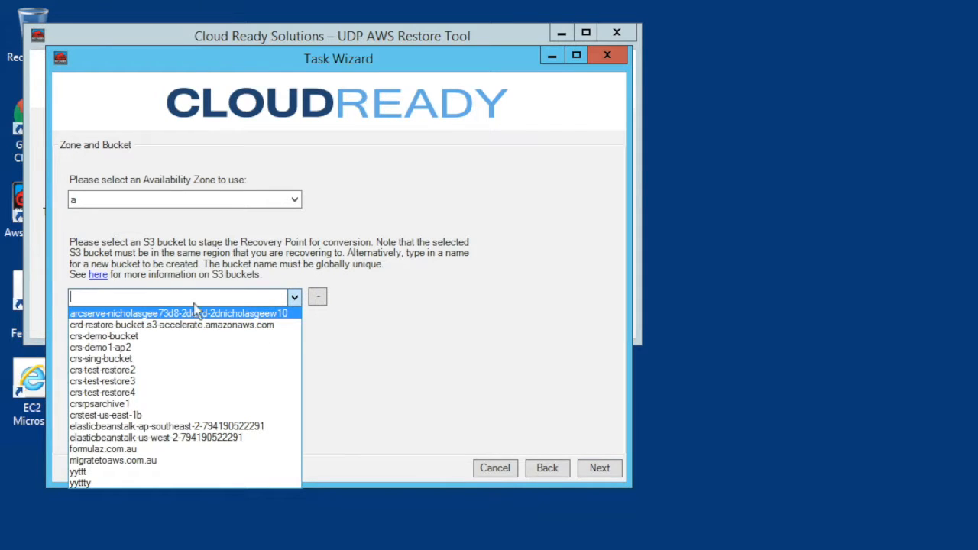
pyautogui.click(148, 341)
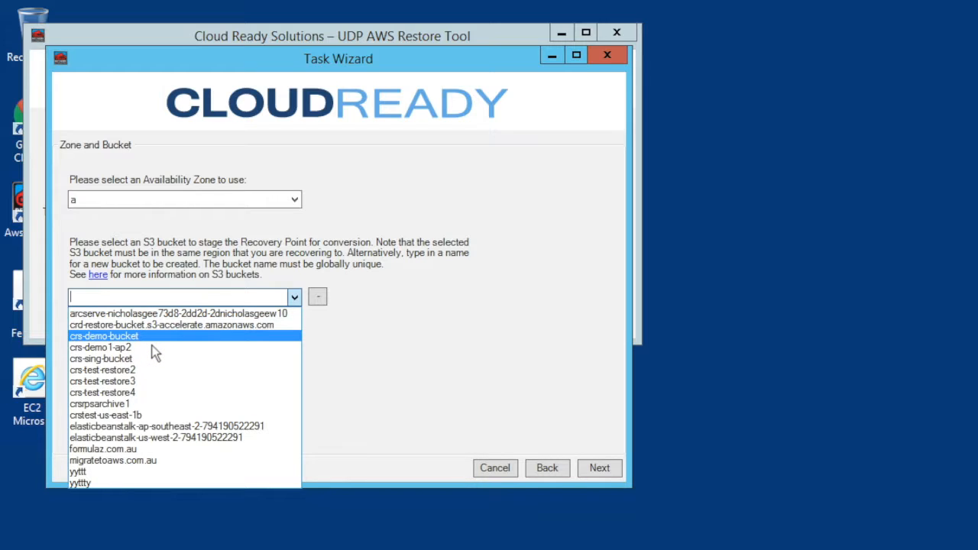
pyautogui.click(215, 346)
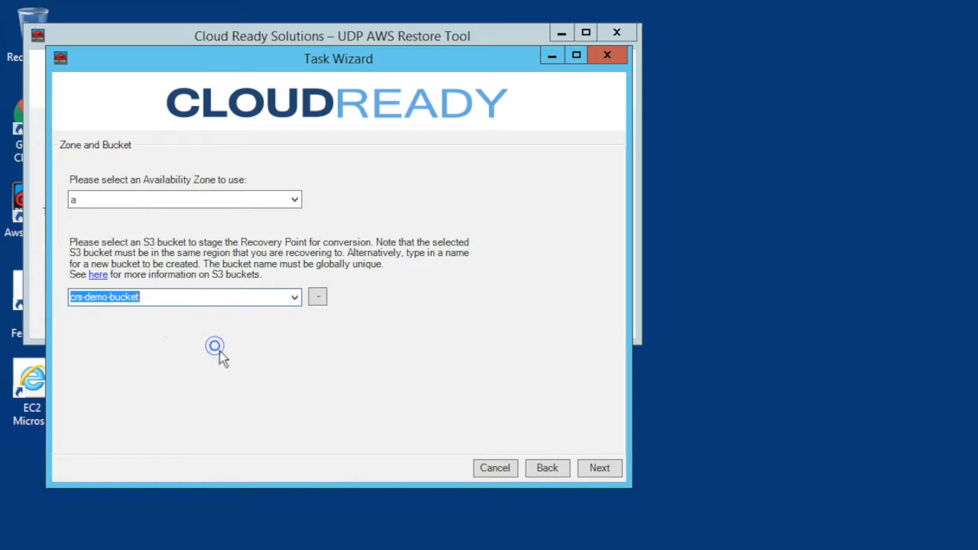
pyautogui.click(605, 474)
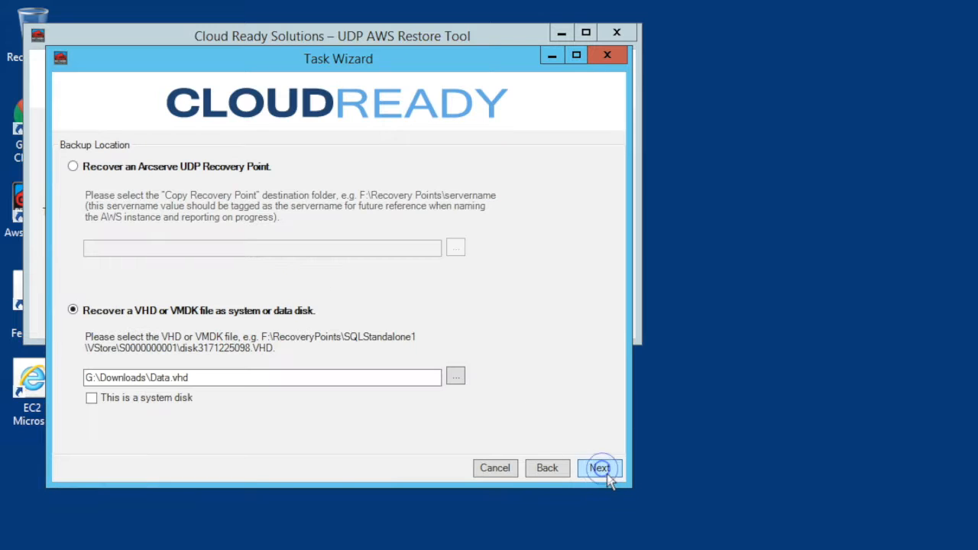
# Choose to recover an Arcserve UDP recovery point from G:\Recovery Points\Customer1-AWSDC and continue to the subnet settings.
pyautogui.click(90, 168)
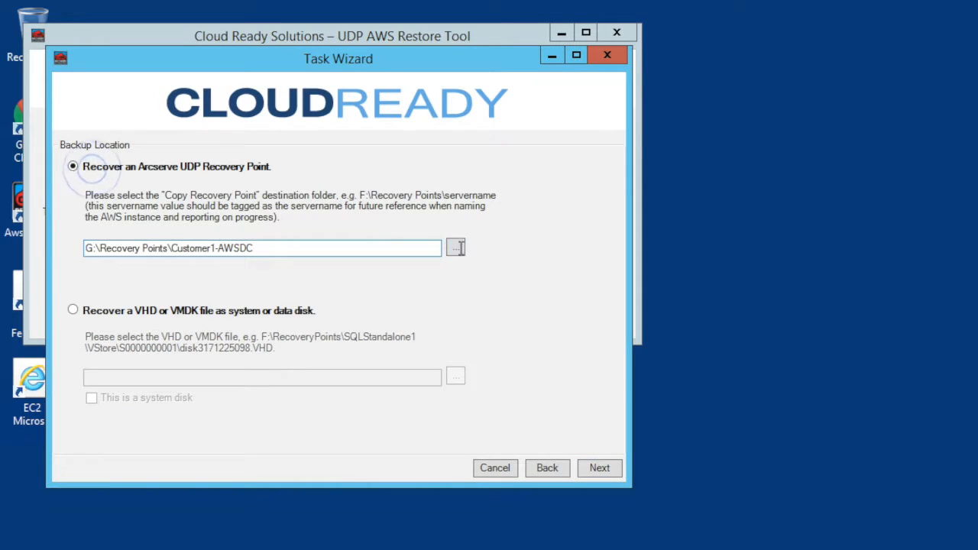
pyautogui.click(329, 247)
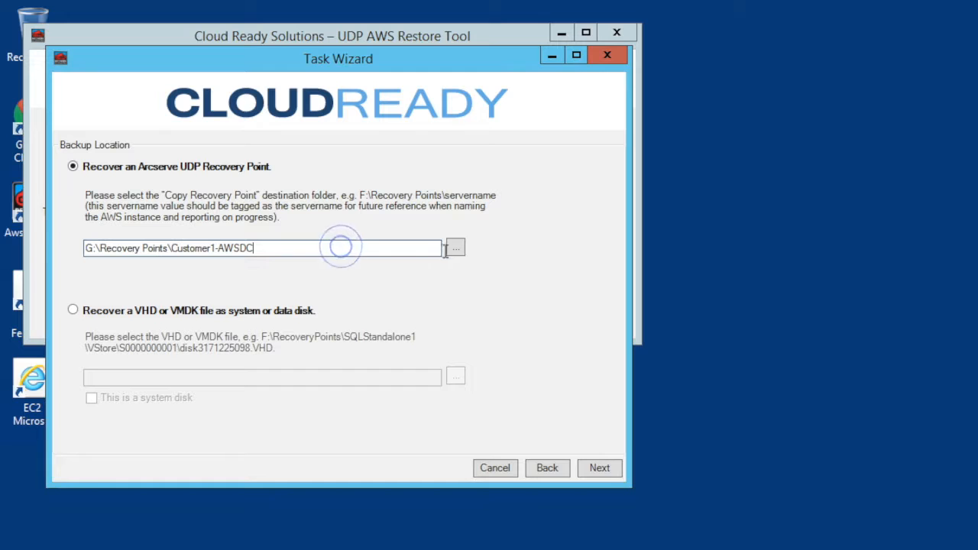
pyautogui.click(455, 248)
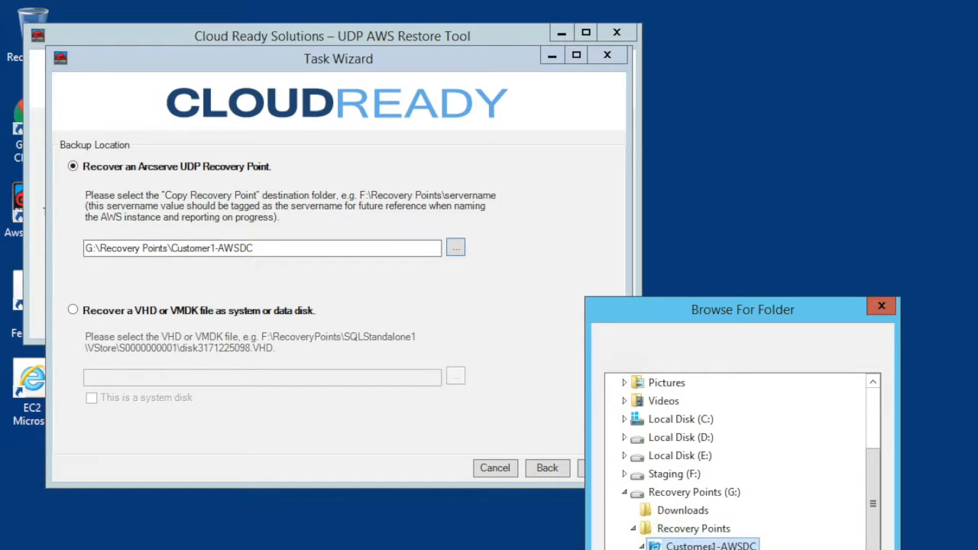
pyautogui.click(770, 549)
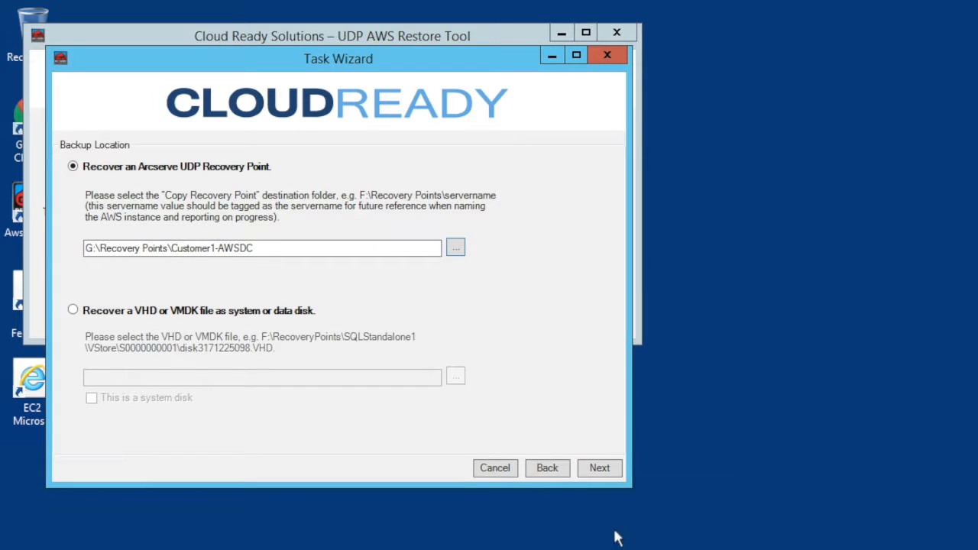
pyautogui.click(585, 473)
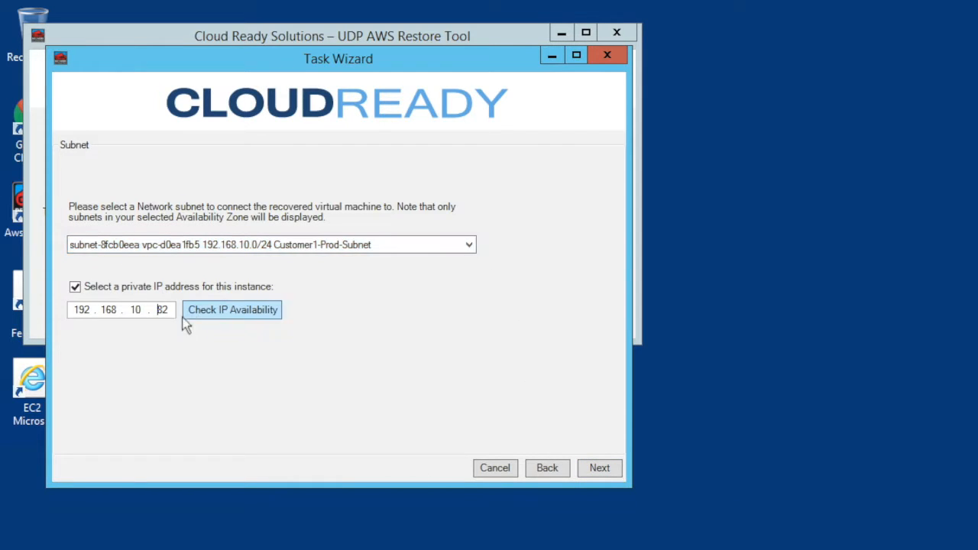
# Set the instance's private IP address to 192.168.10.83, check its availability and continue to the instance type.
pyautogui.moveTo(170, 312); pyautogui.dragTo(163, 311)
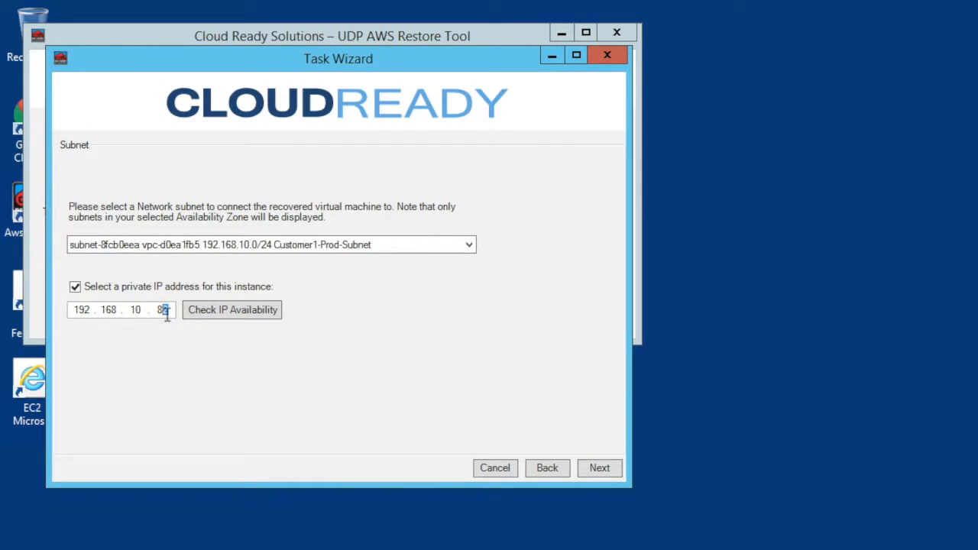
pyautogui.write('3')
pyautogui.click(246, 318)
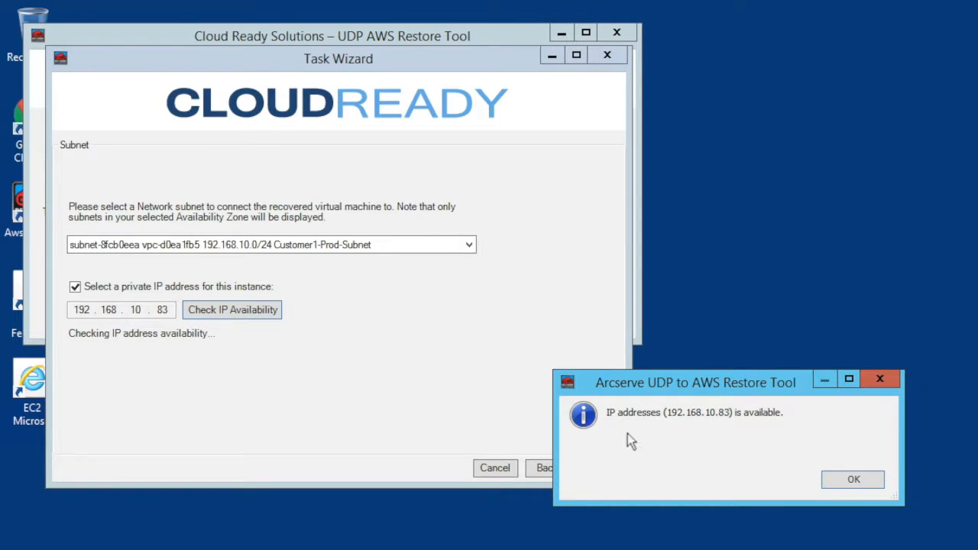
pyautogui.click(853, 482)
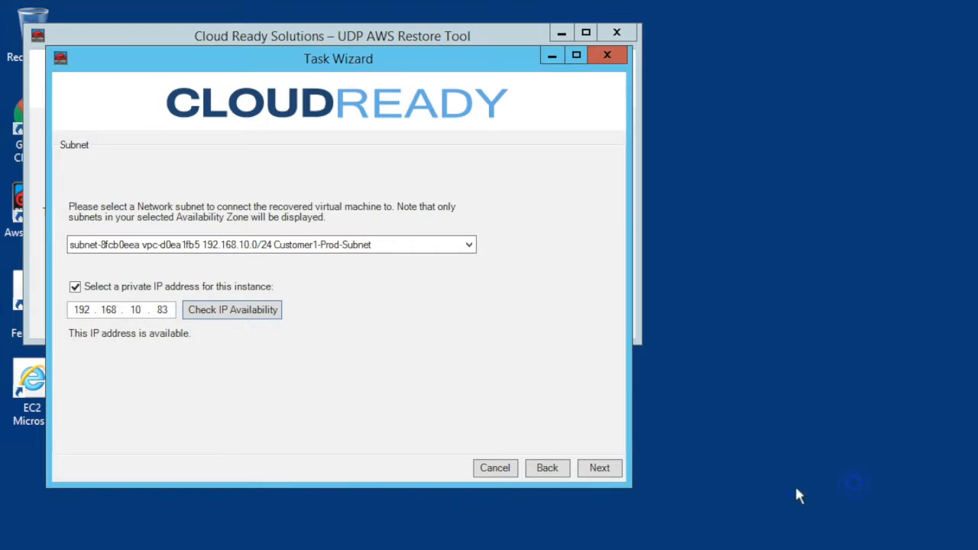
pyautogui.click(600, 469)
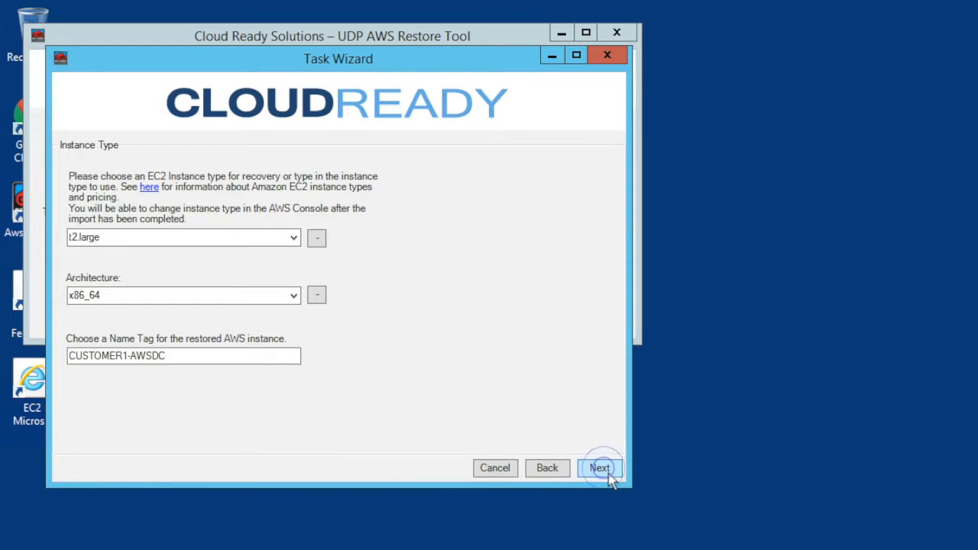
# Prefix the restored instance's name tag with "Recovery-" so it reads Recovery-CUSTOMER1-AWSDC, and continue to the disk selection.
pyautogui.click(187, 356)
pyautogui.click(68, 356)
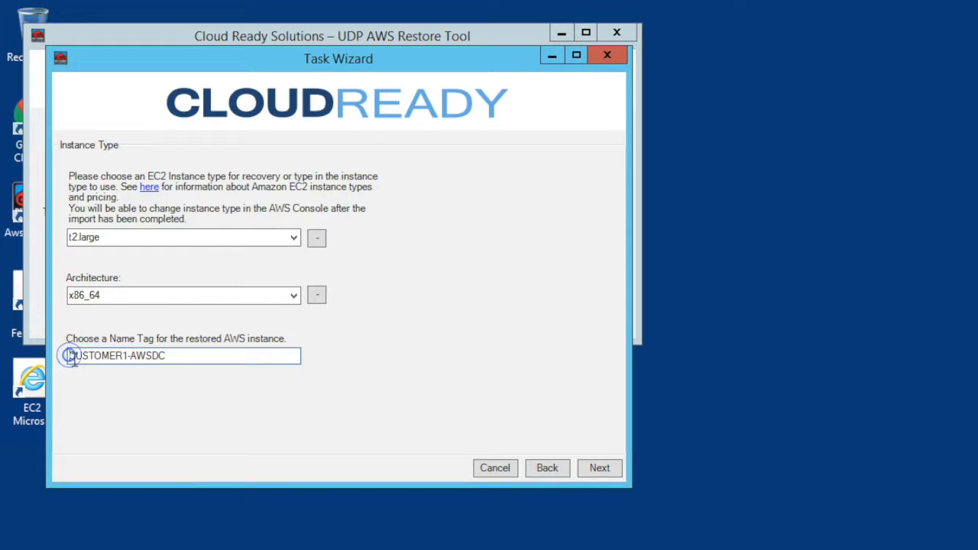
pyautogui.write('Recovery-')
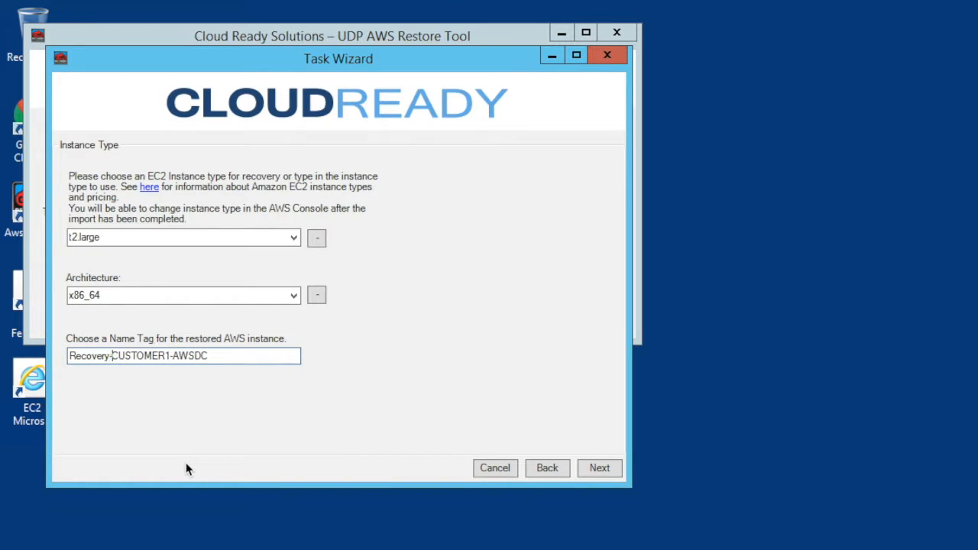
pyautogui.click(186, 462)
pyautogui.click(600, 466)
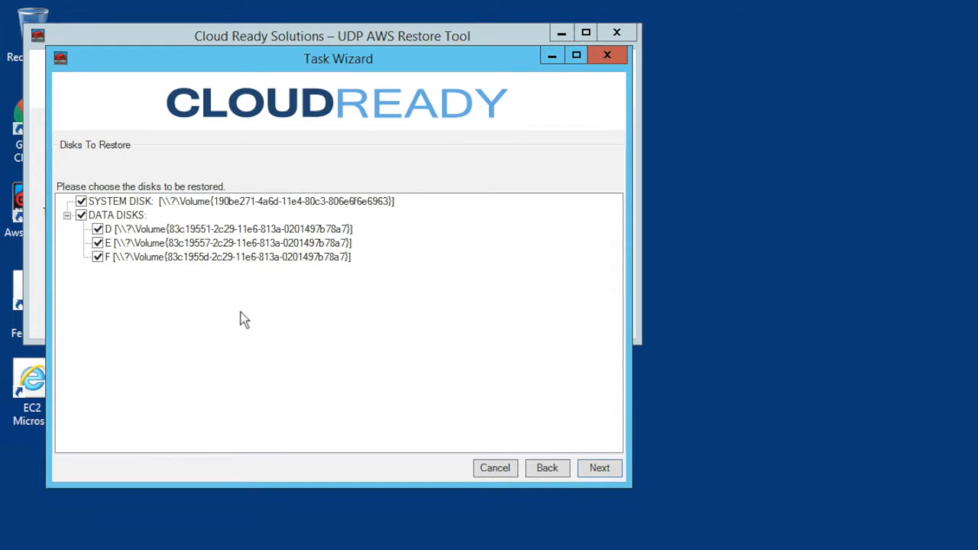
# Accept the system and data disks D, E and F, start the conversion task and begin another new task.
pyautogui.click(602, 468)
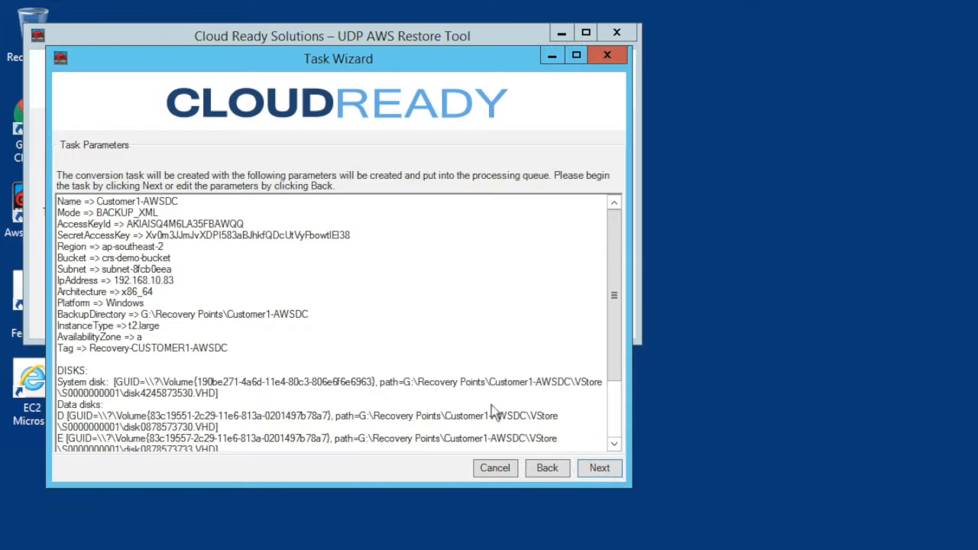
pyautogui.click(601, 469)
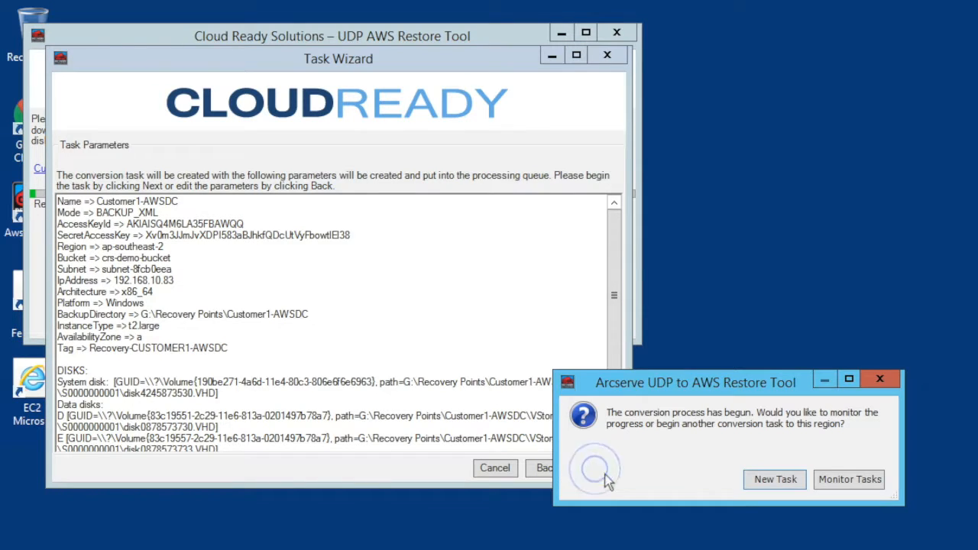
pyautogui.click(787, 482)
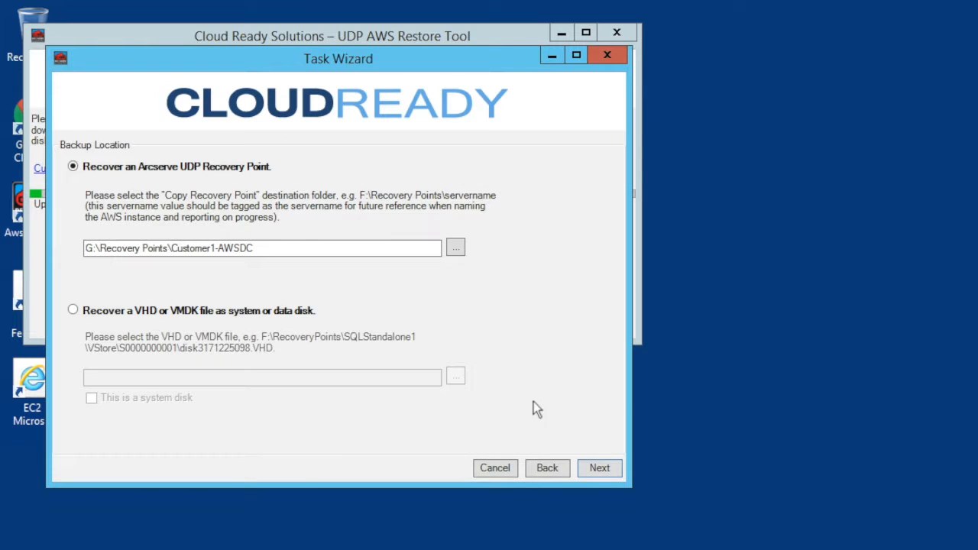
# Choose to recover the disk file linux.vmdk as a system disk and accept Linux as its platform.
pyautogui.click(73, 311)
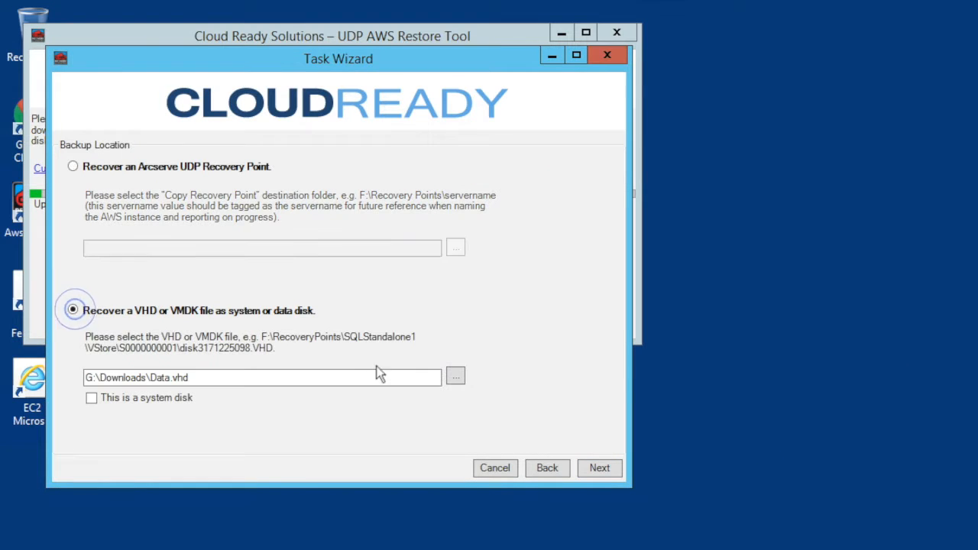
pyautogui.click(464, 383)
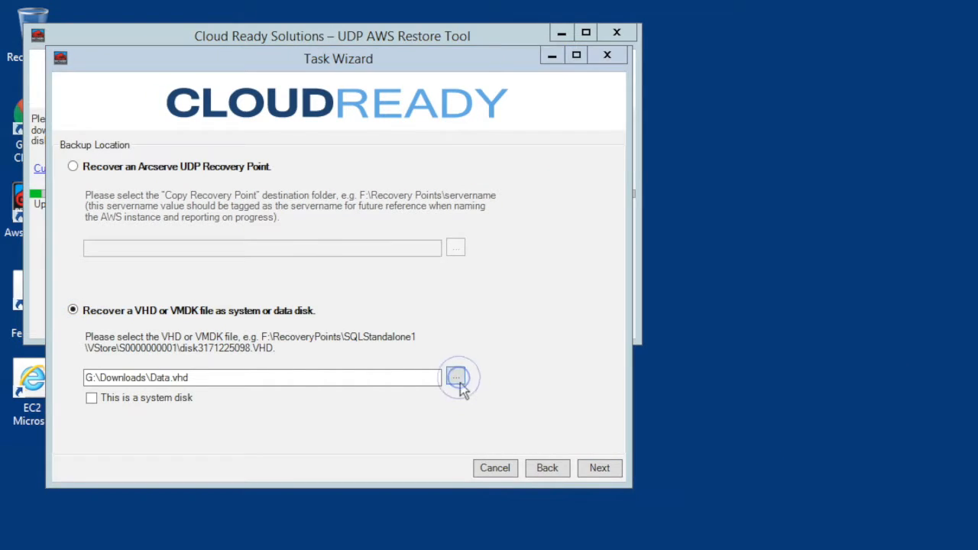
pyautogui.click(254, 215)
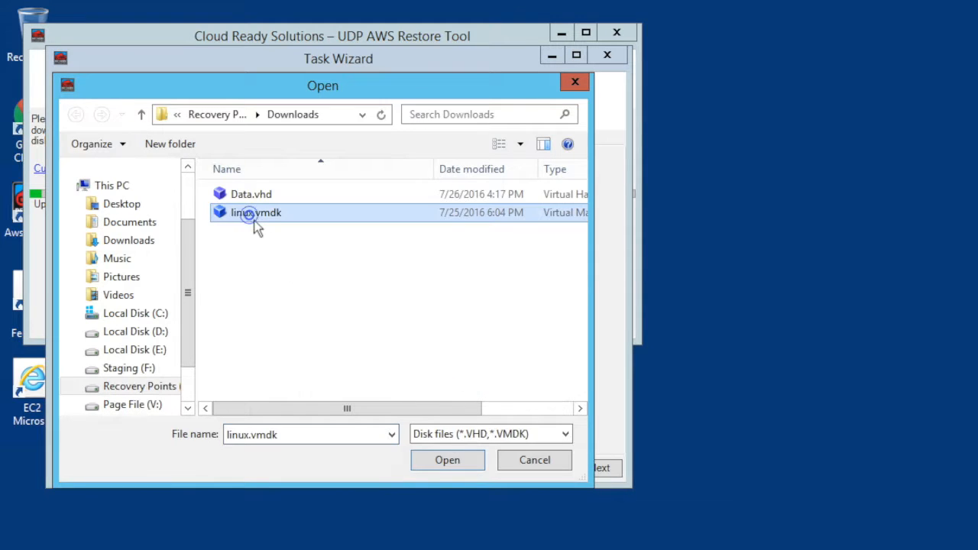
pyautogui.click(456, 461)
pyautogui.click(92, 398)
pyautogui.click(603, 472)
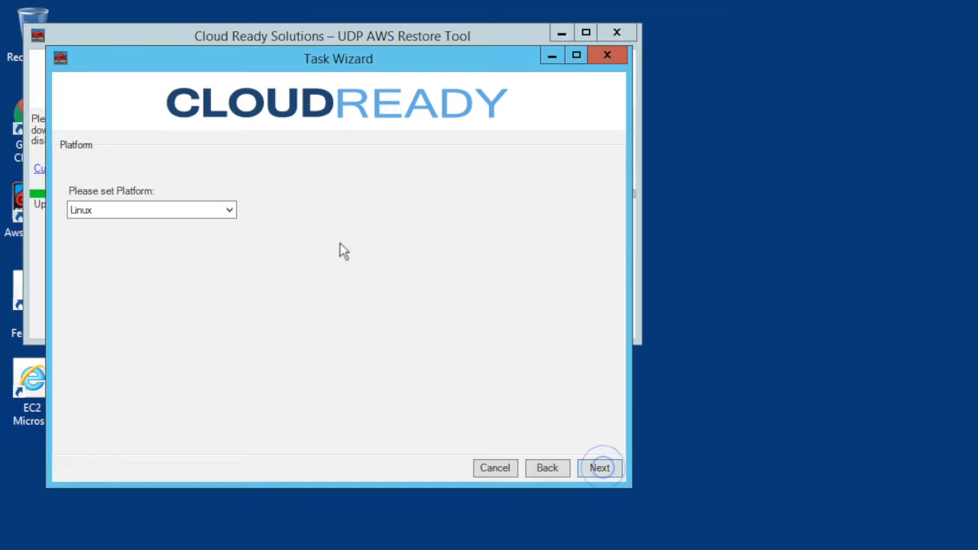
pyautogui.click(607, 471)
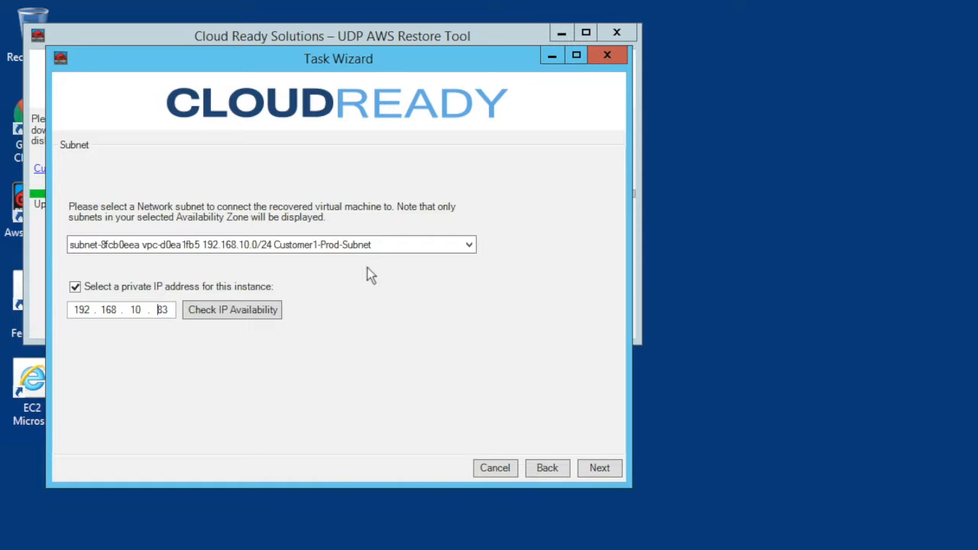
# Set the Linux instance's private IP address to 192.168.10.84, check its availability and continue to the instance type.
pyautogui.click(169, 310)
pyautogui.moveTo(174, 312); pyautogui.dragTo(167, 311)
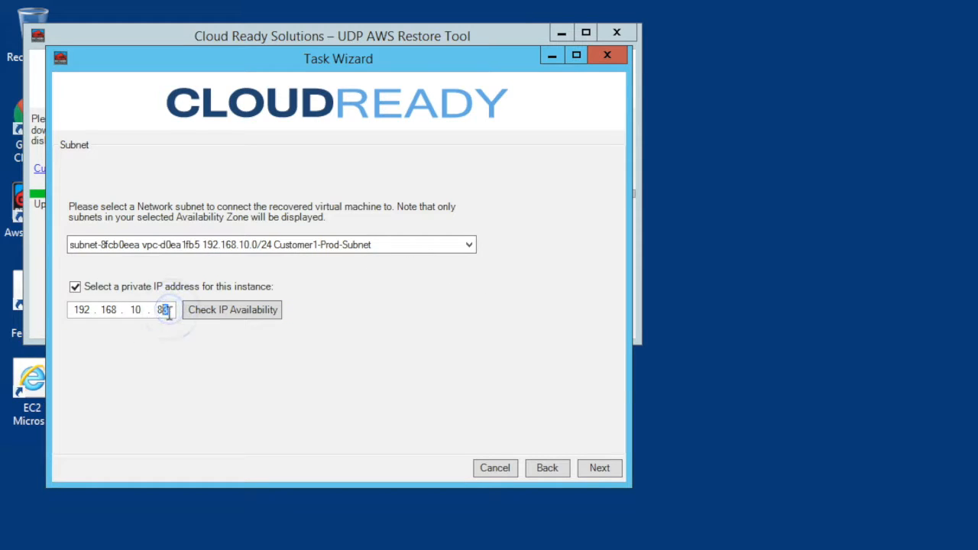
pyautogui.write('4')
pyautogui.click(234, 313)
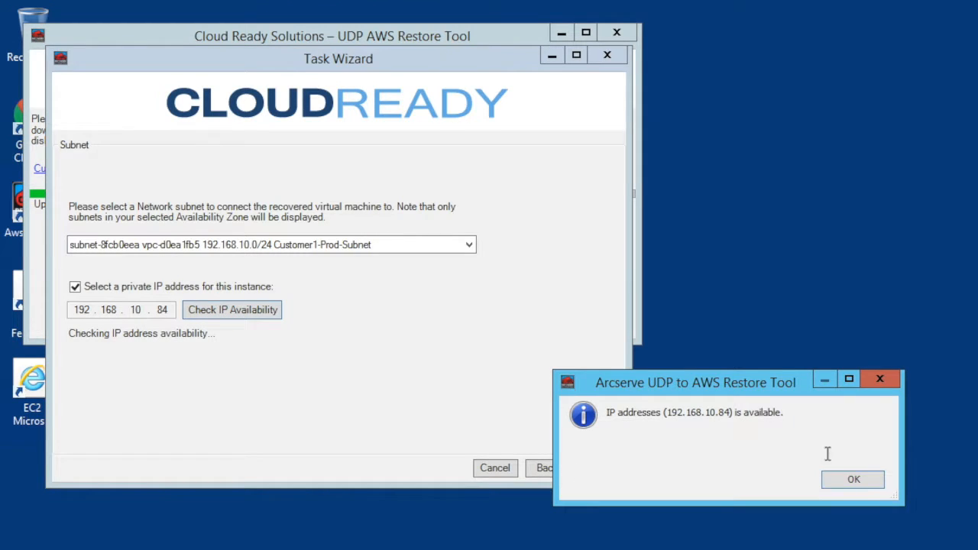
pyautogui.click(853, 479)
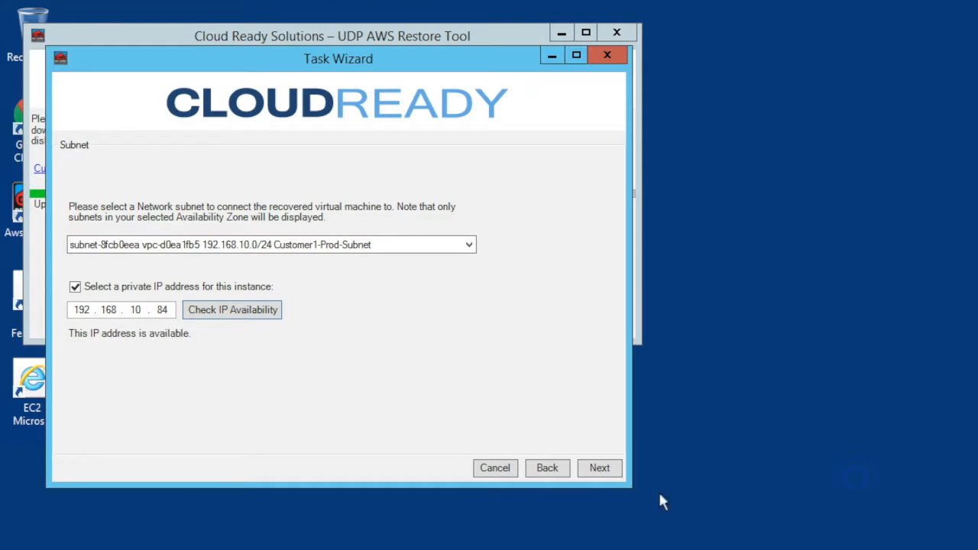
pyautogui.click(615, 473)
# Change the restored instance's name tag to Recovery-Linux and continue to the task parameters.
pyautogui.click(218, 356)
pyautogui.moveTo(181, 361); pyautogui.dragTo(119, 364)
pyautogui.write('I')
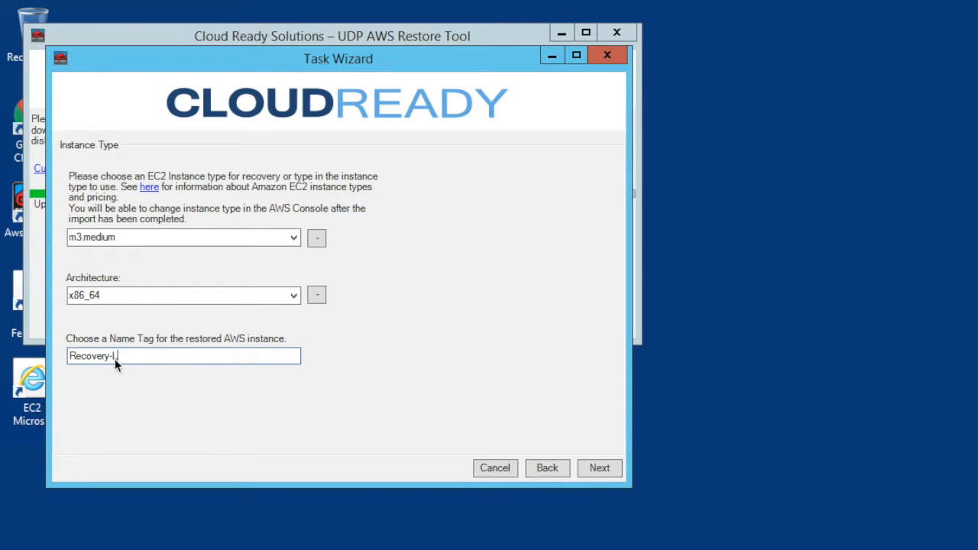
pyautogui.write('inux')
pyautogui.click(607, 472)
# Start the Linux conversion task and monitor both tasks in an enlarged main window.
pyautogui.click(602, 470)
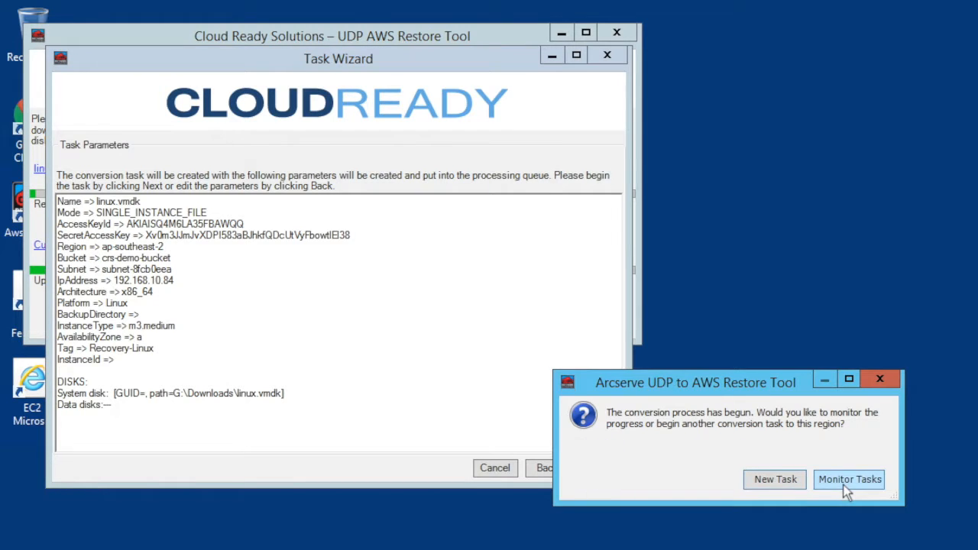
pyautogui.click(846, 479)
pyautogui.moveTo(640, 343); pyautogui.dragTo(649, 425)
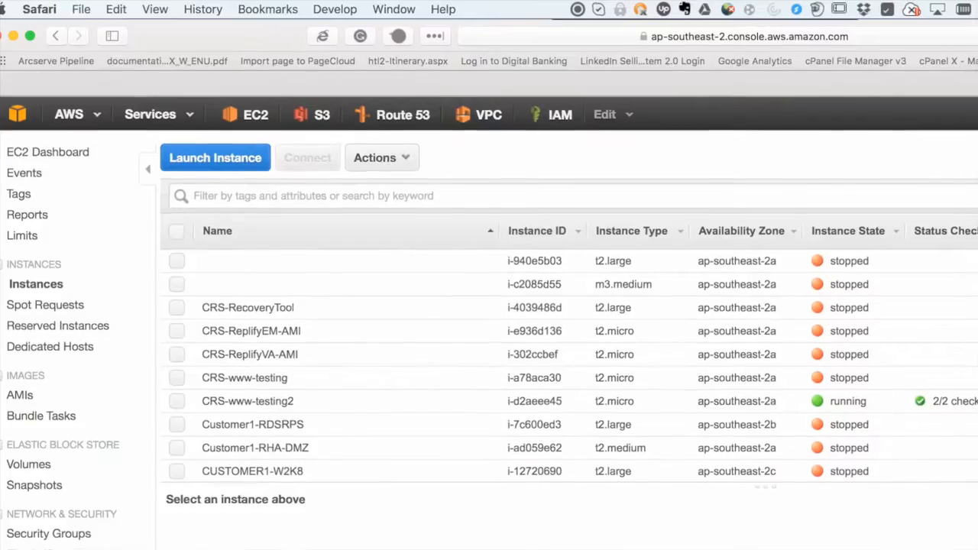
# In the AWS EC2 console, examine the description and private IP of the unnamed t2.large instance.
pyautogui.click(188, 246)
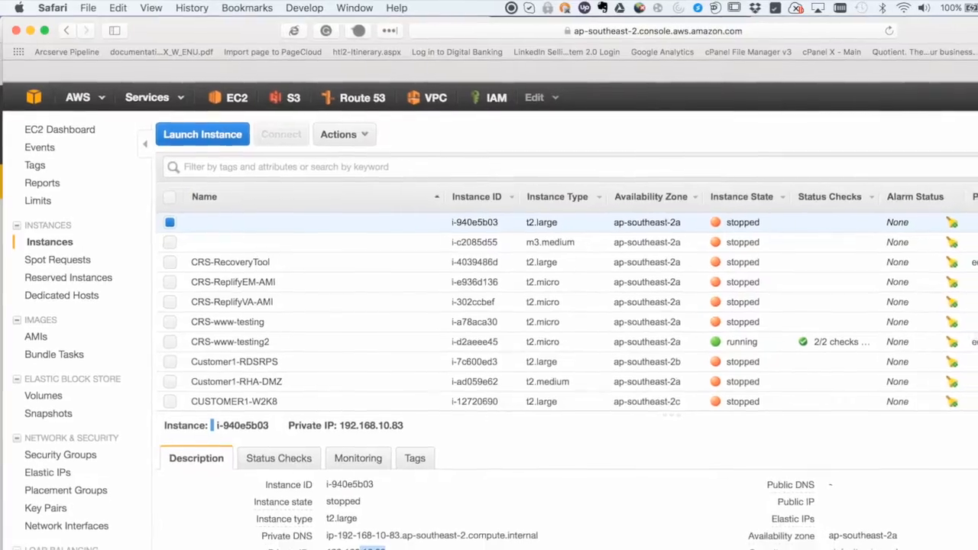
pyautogui.click(173, 227)
pyautogui.click(161, 229)
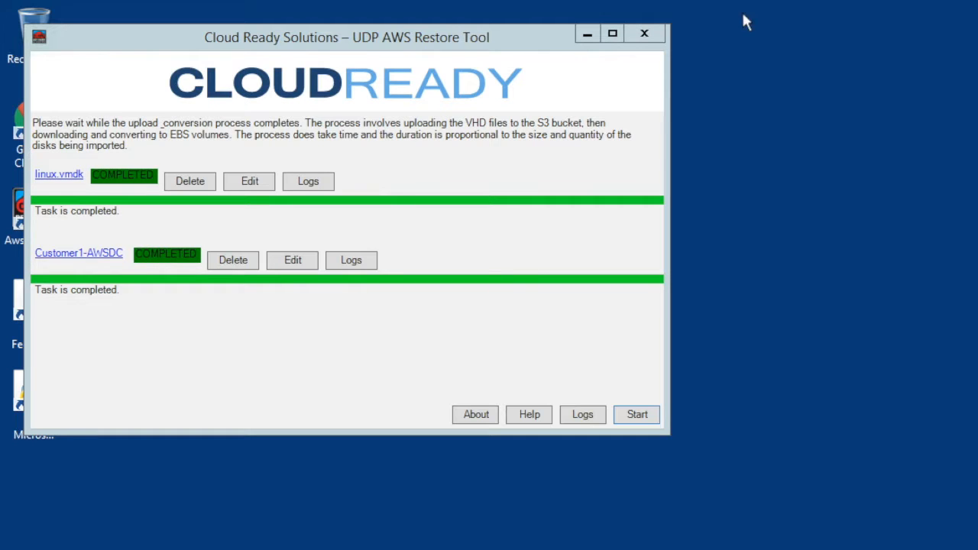
# Exit the UDP AWS Restore Tool, cleaning up the entered credentials and deleting the S3 bucket crs-demo-bucket with its contents.
pyautogui.click(647, 36)
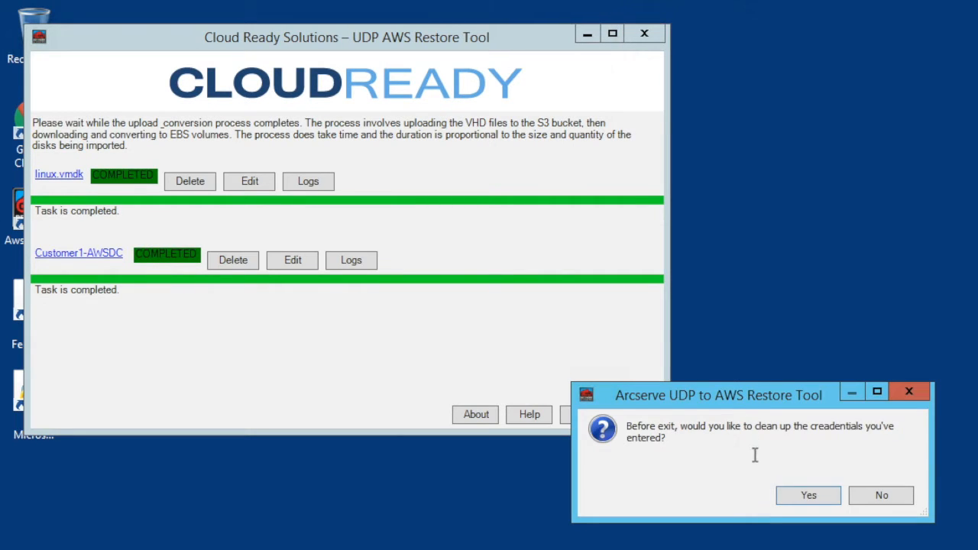
pyautogui.click(808, 496)
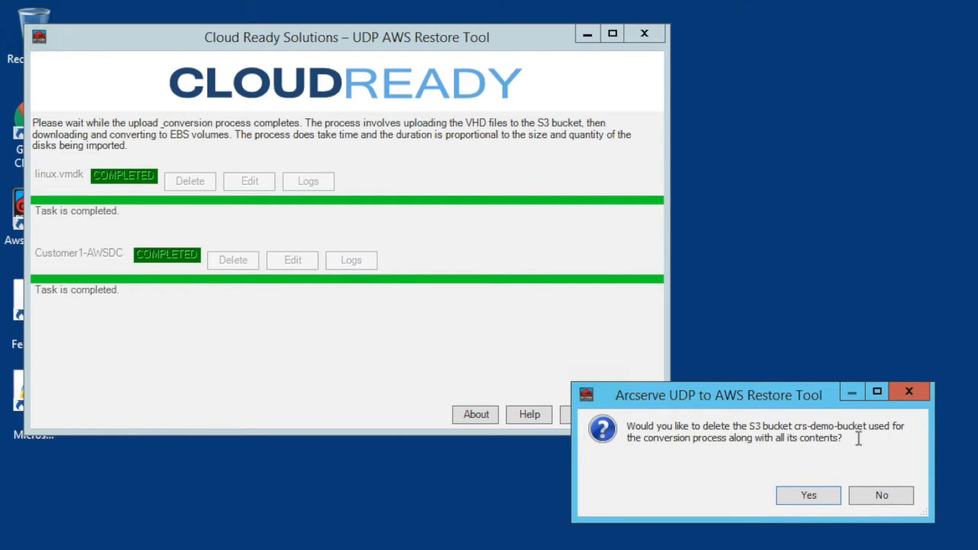
pyautogui.click(809, 495)
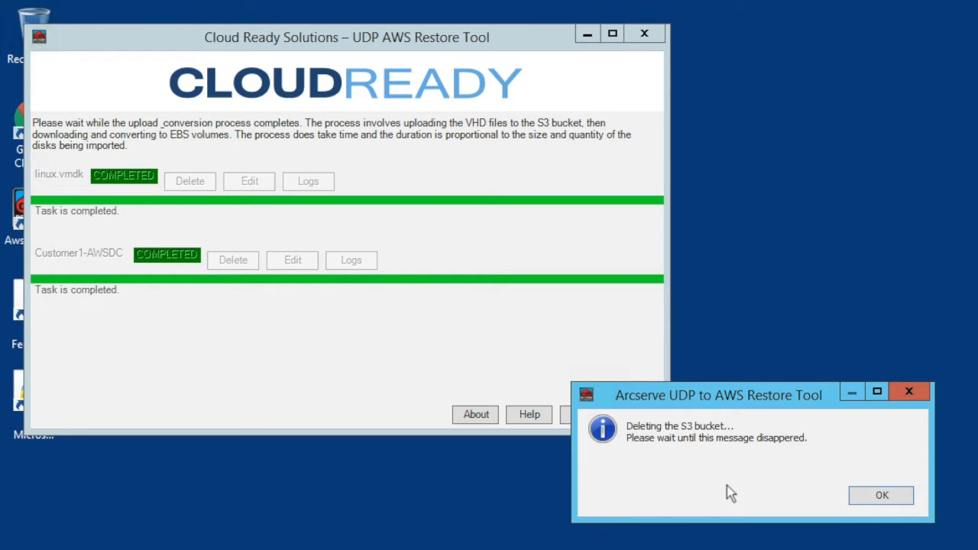
# Close the UDP AWS Restore Tool and start the stopped Recovery-CUSTOMER1-AWSDC instance in the AWS EC2 console.
pyautogui.click(646, 36)
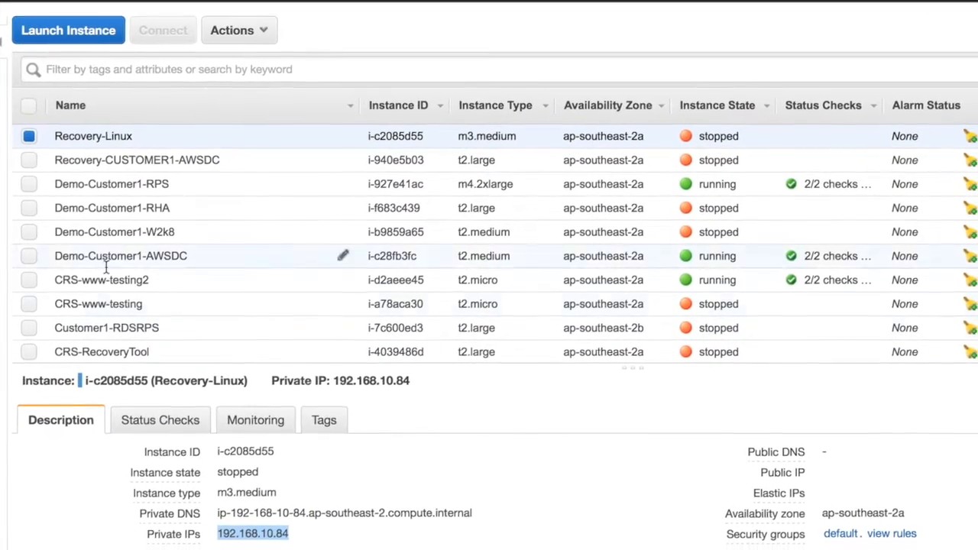
pyautogui.click(28, 136)
pyautogui.click(28, 160)
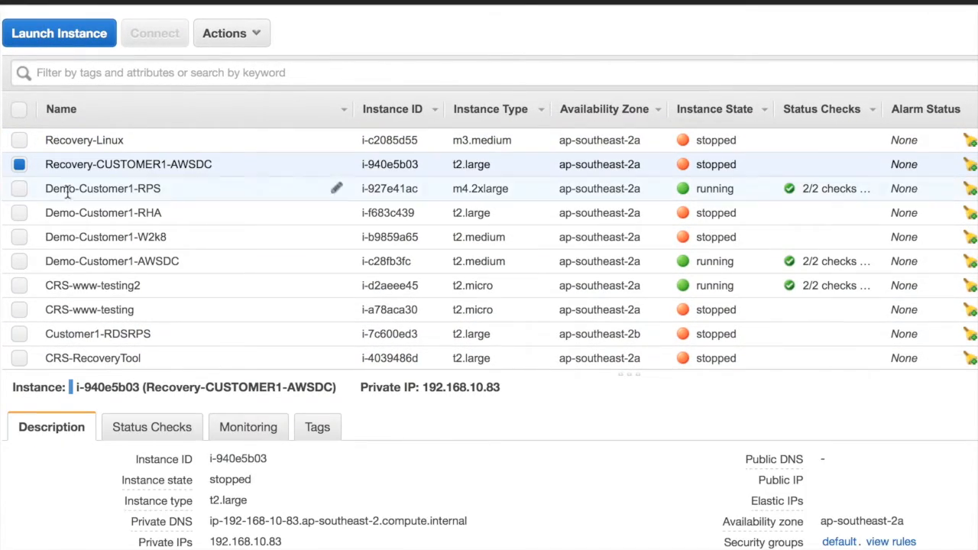
pyautogui.click(256, 34)
pyautogui.moveTo(329, 129)
pyautogui.click(378, 129)
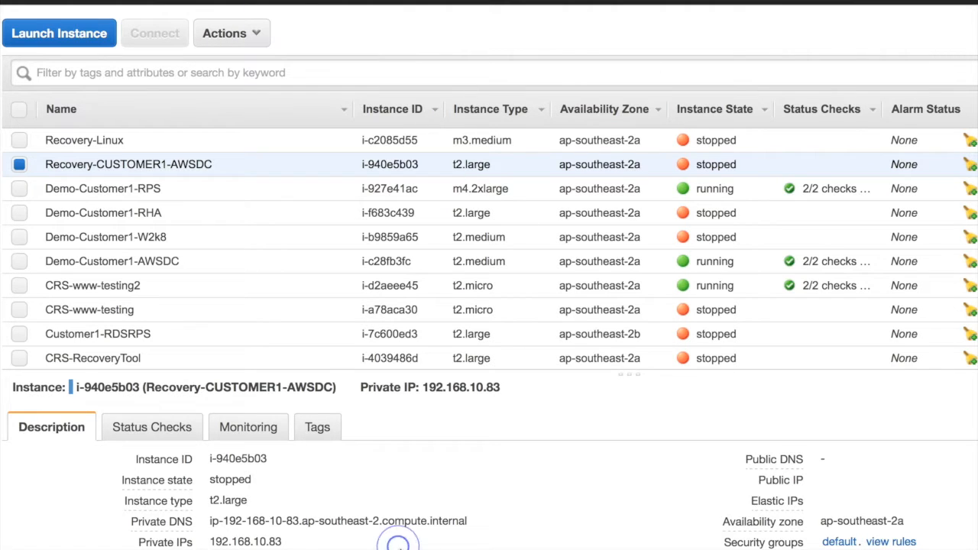
pyautogui.scroll(-4, 400, 534)
pyautogui.click(255, 33)
pyautogui.moveTo(275, 127)
pyautogui.click(380, 128)
pyautogui.click(669, 431)
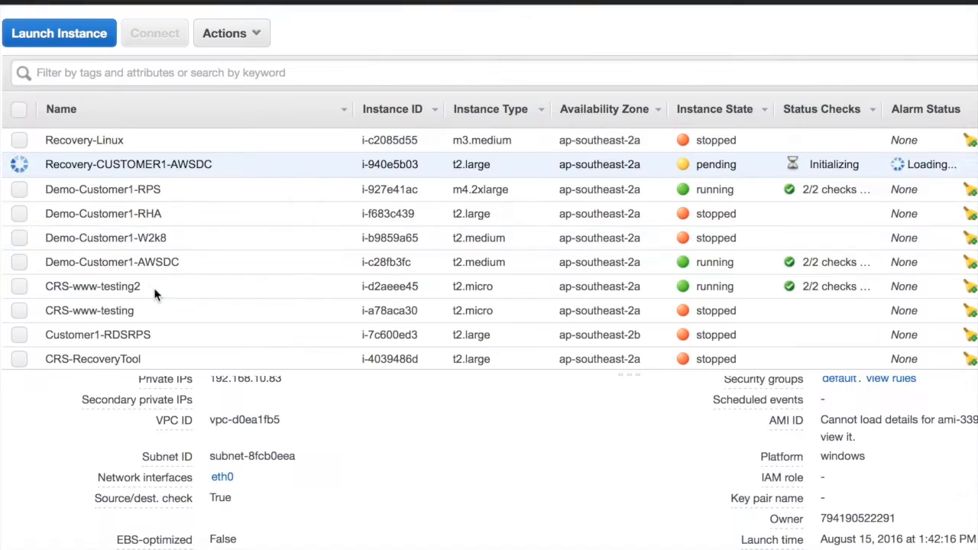
# Select only the stopped Recovery-Linux instance in the instance list and start it.
pyautogui.click(19, 140)
pyautogui.click(19, 165)
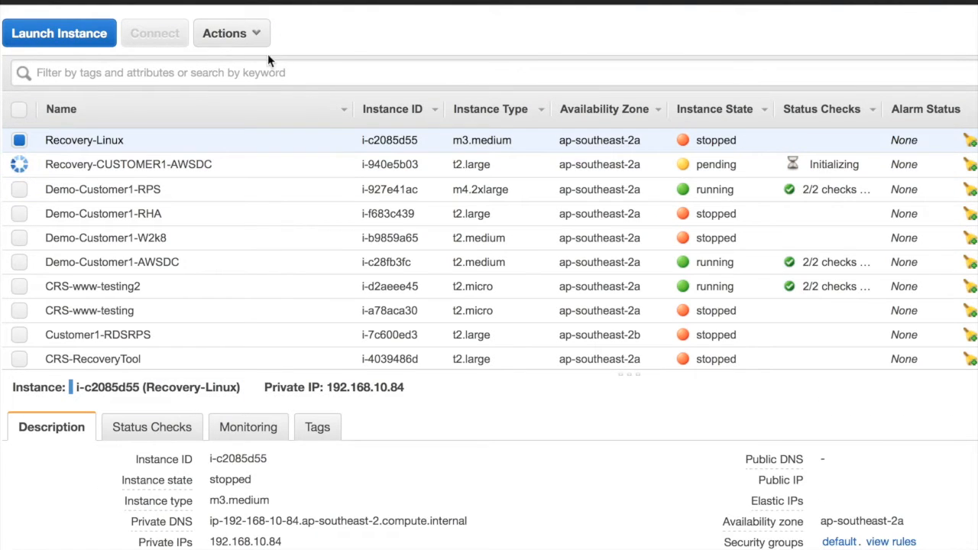
pyautogui.click(232, 33)
pyautogui.moveTo(252, 129)
pyautogui.click(377, 129)
pyautogui.click(677, 415)
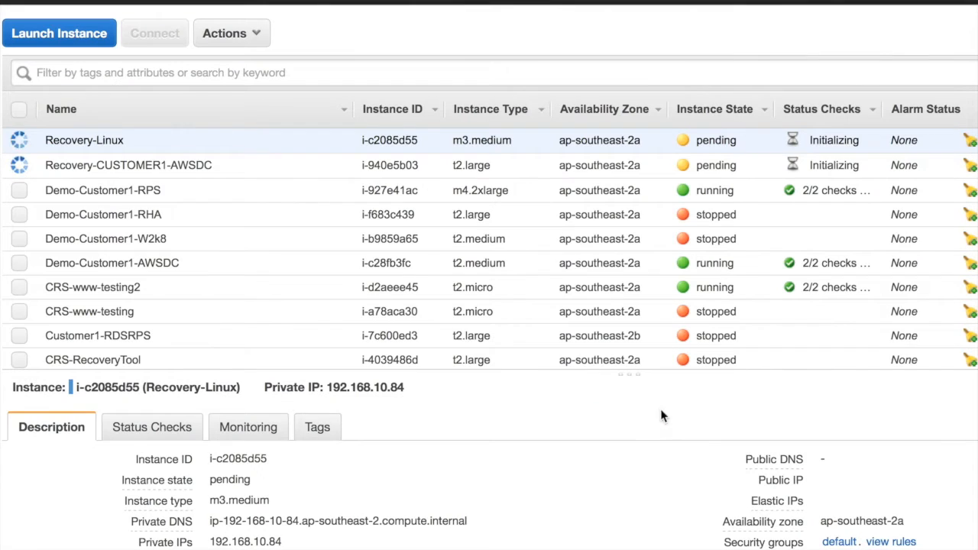
pyautogui.click(21, 144)
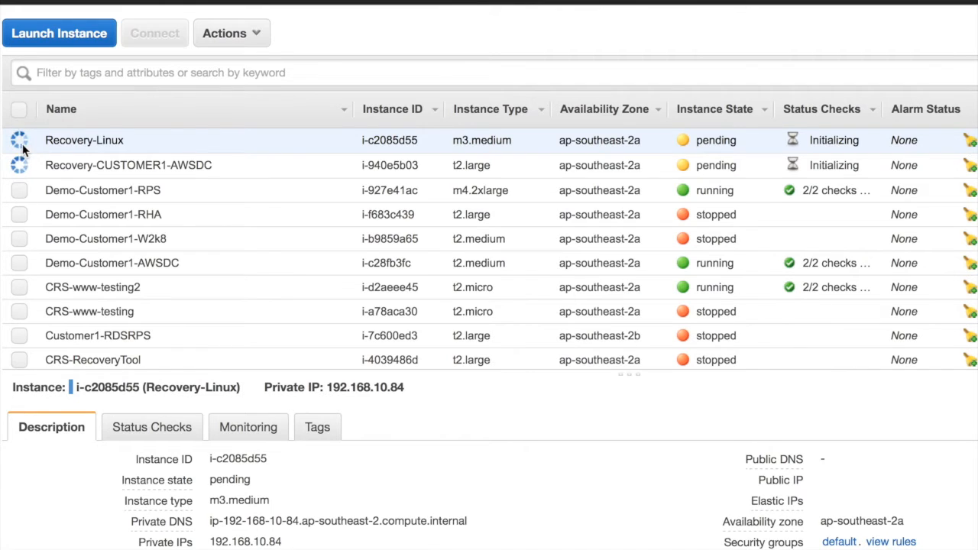